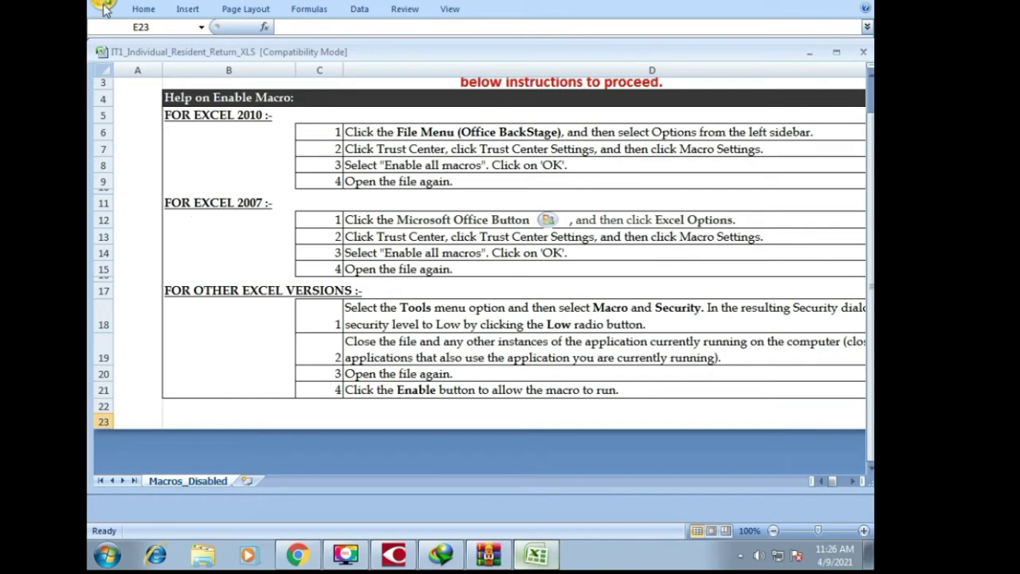
Enable all macros in Excel's Trust Center macro settings and apply the changed options.
left_click(104, 8)
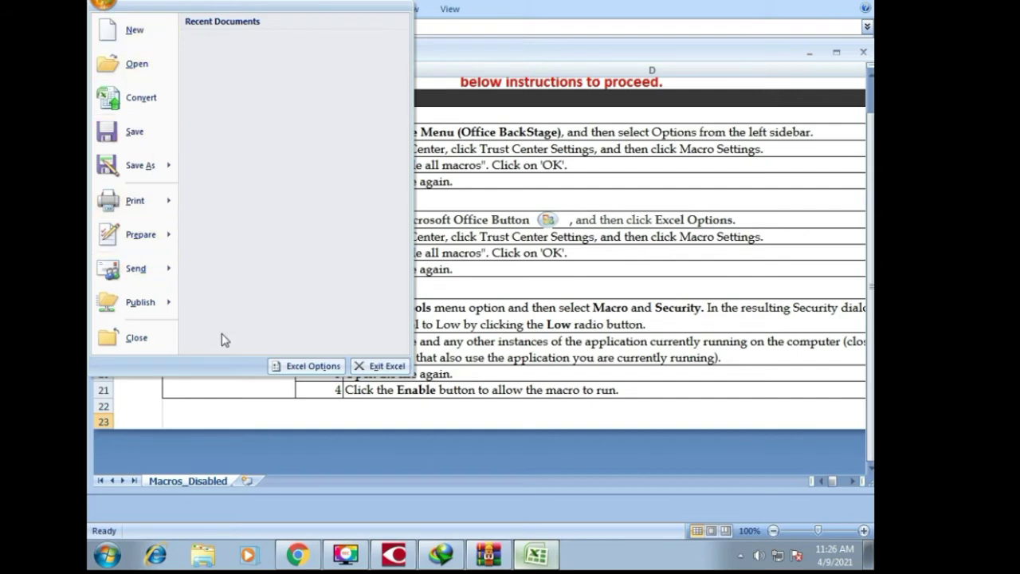
left_click(314, 368)
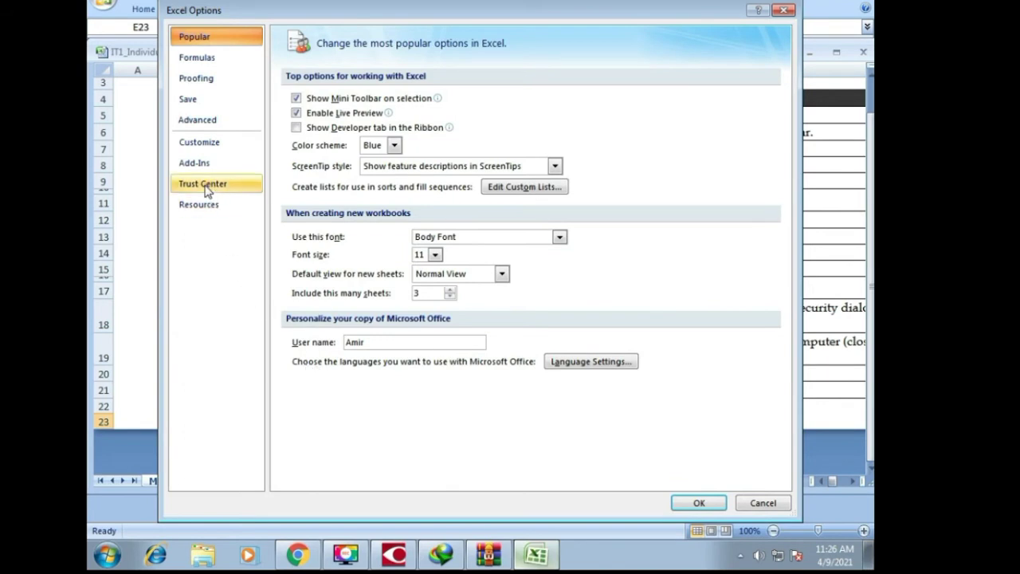
left_click(206, 189)
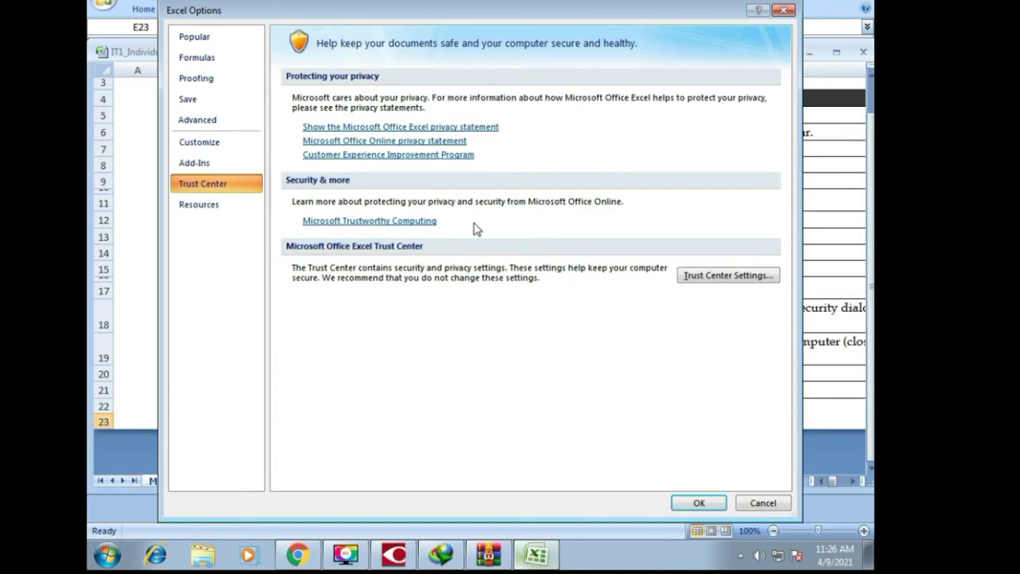
left_click(725, 281)
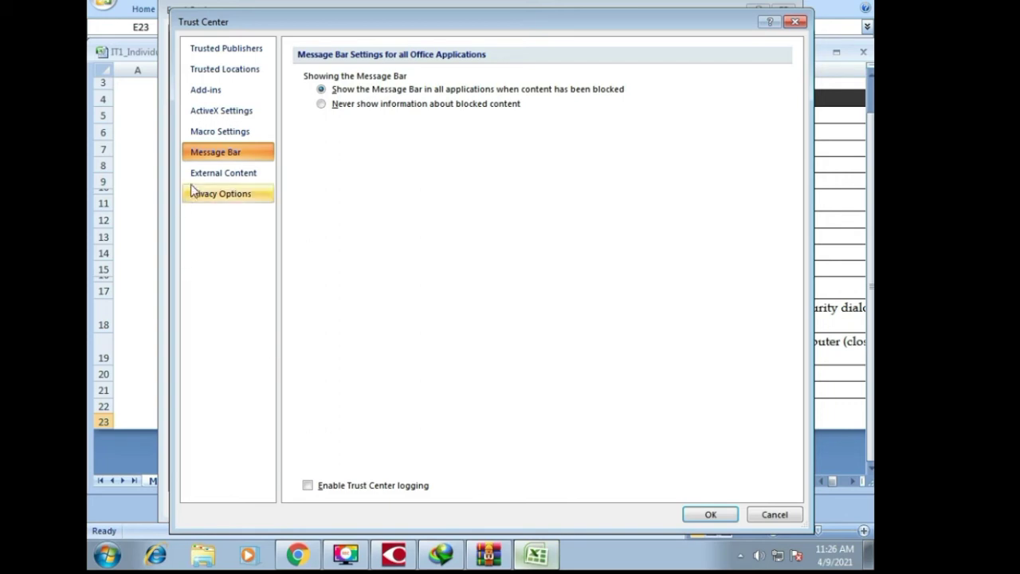
left_click(215, 131)
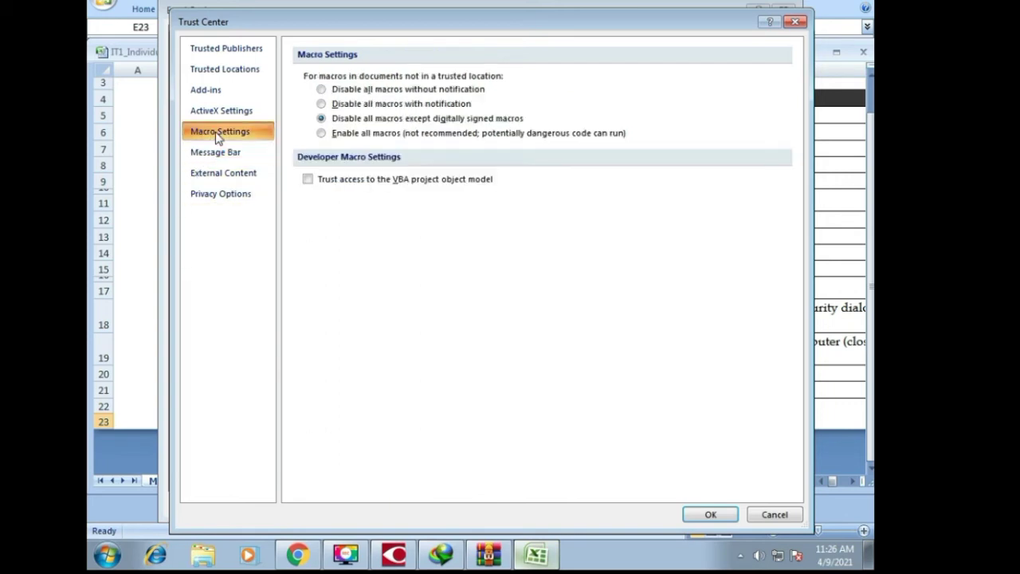
left_click(322, 134)
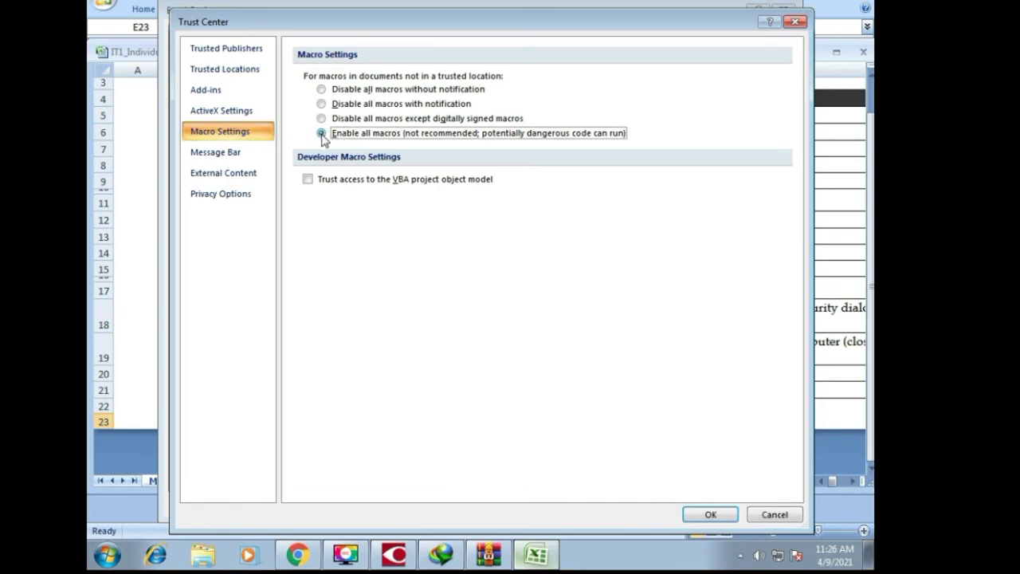
left_click(701, 517)
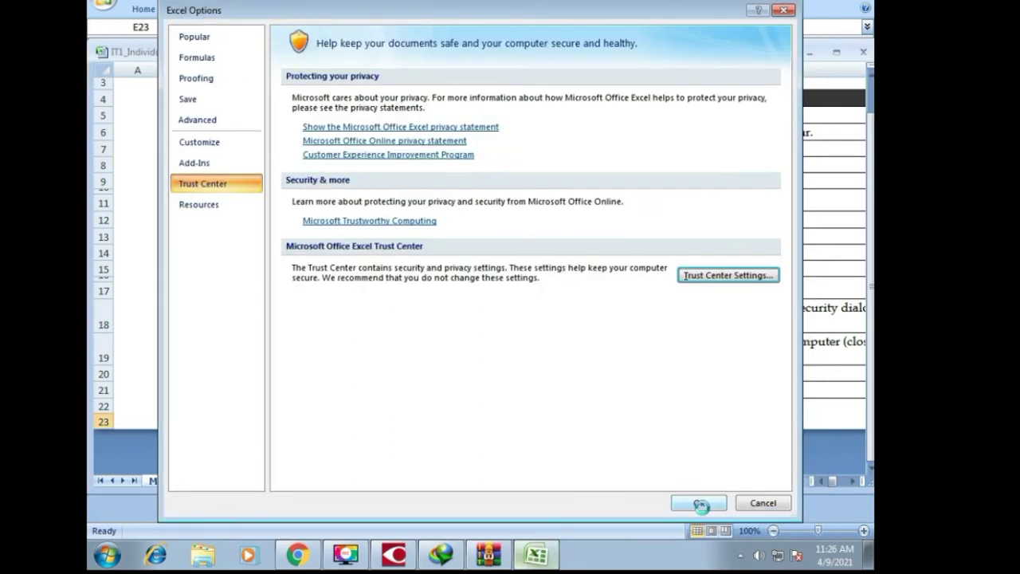
left_click(699, 505)
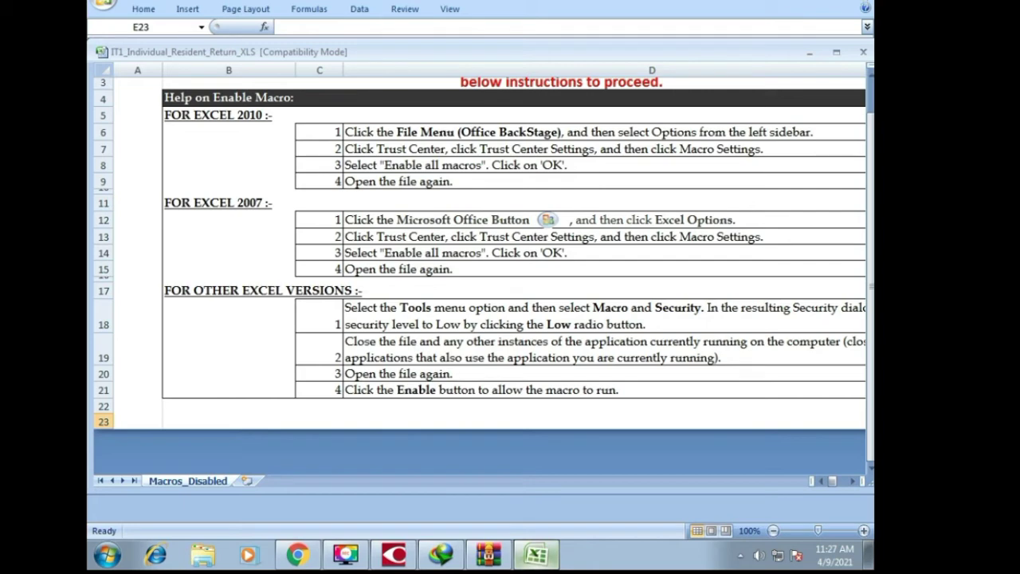
Save and close the IT1_Individual_Resident_Return_XLS workbook, then reopen it from the ZIP archive and dismiss its startup notice.
left_click(863, 52)
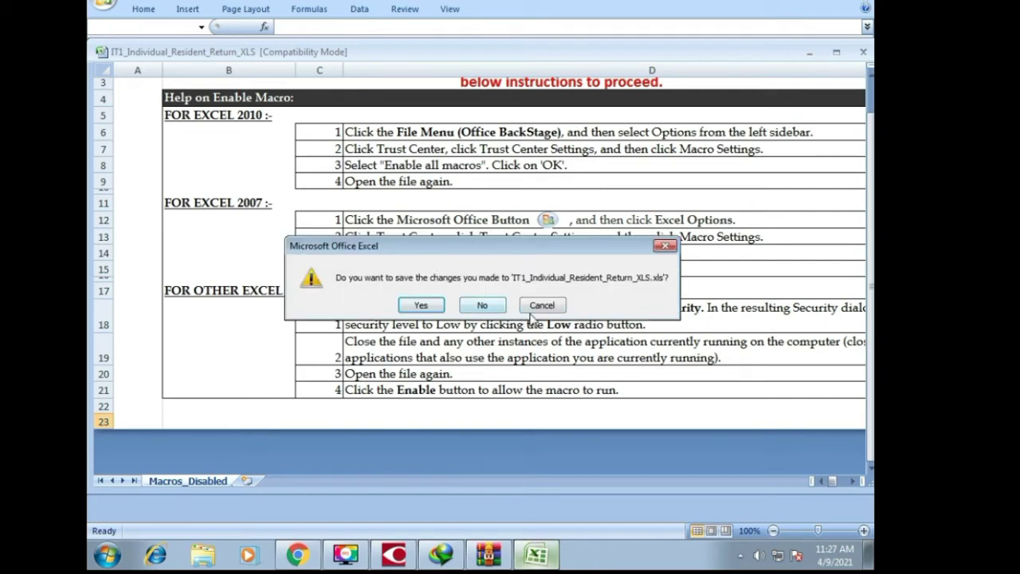
left_click(438, 306)
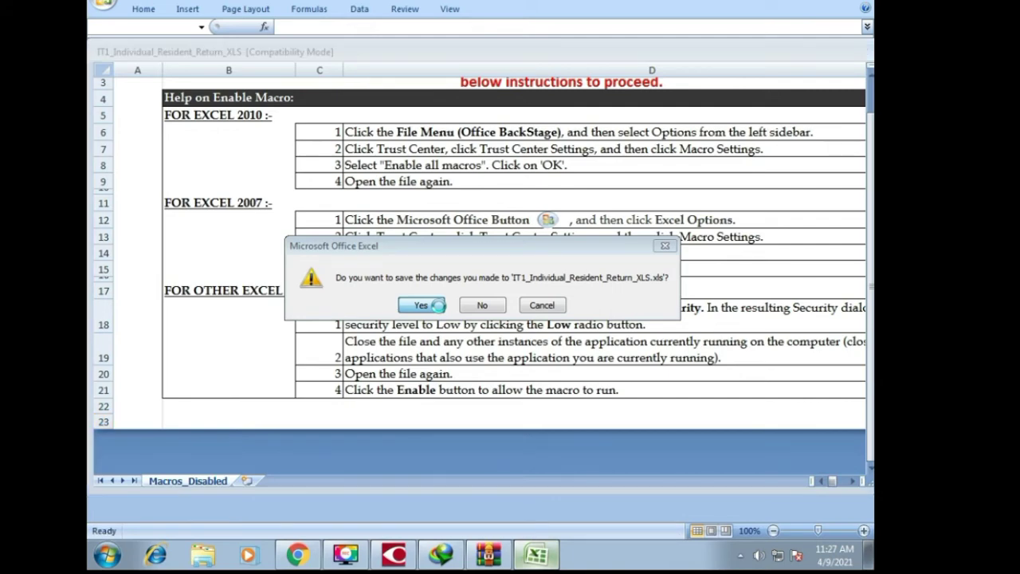
left_click(438, 305)
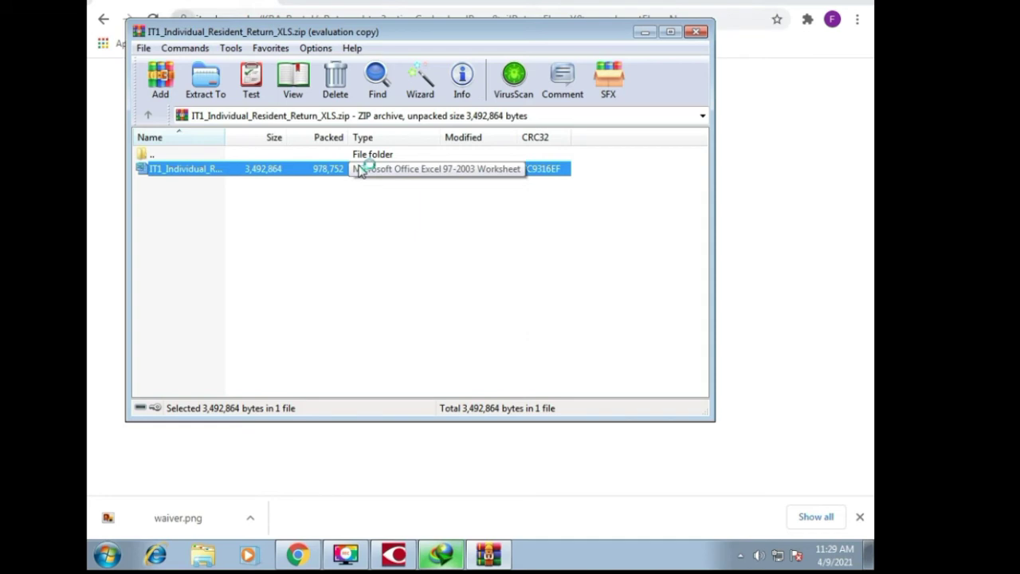
double_click(323, 170)
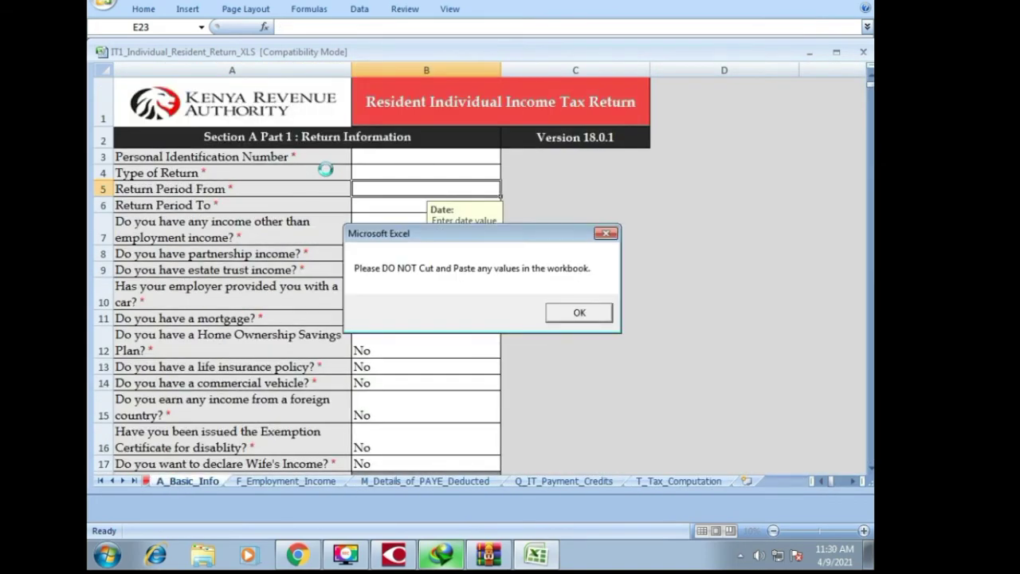
left_click(573, 313)
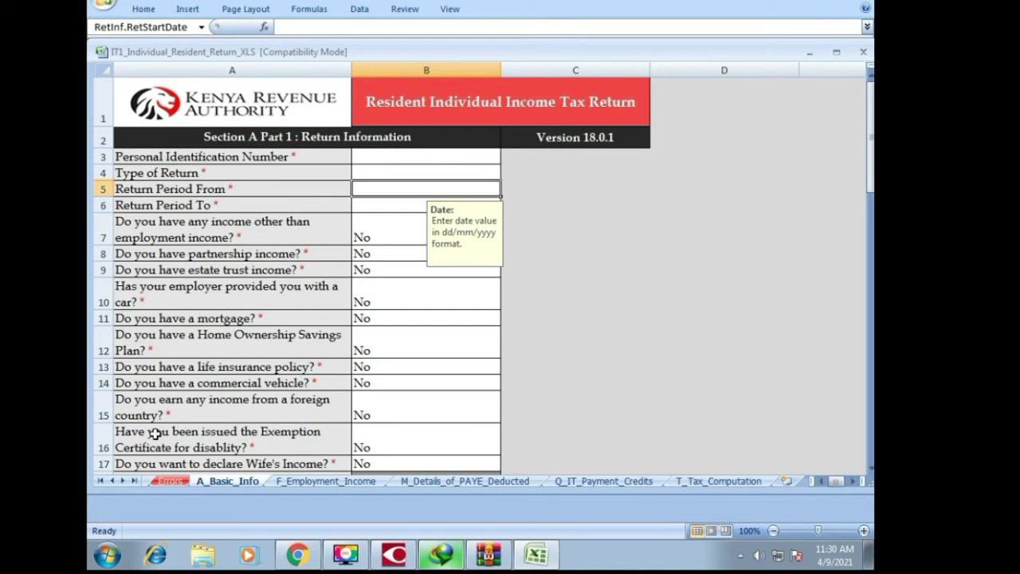
Look through the return's Errors, F_Employment_Income, M_Details_of_PAYE_Deducted, Q_IT_Payment_Credits and T_Tax_Computation sheets.
left_click(170, 484)
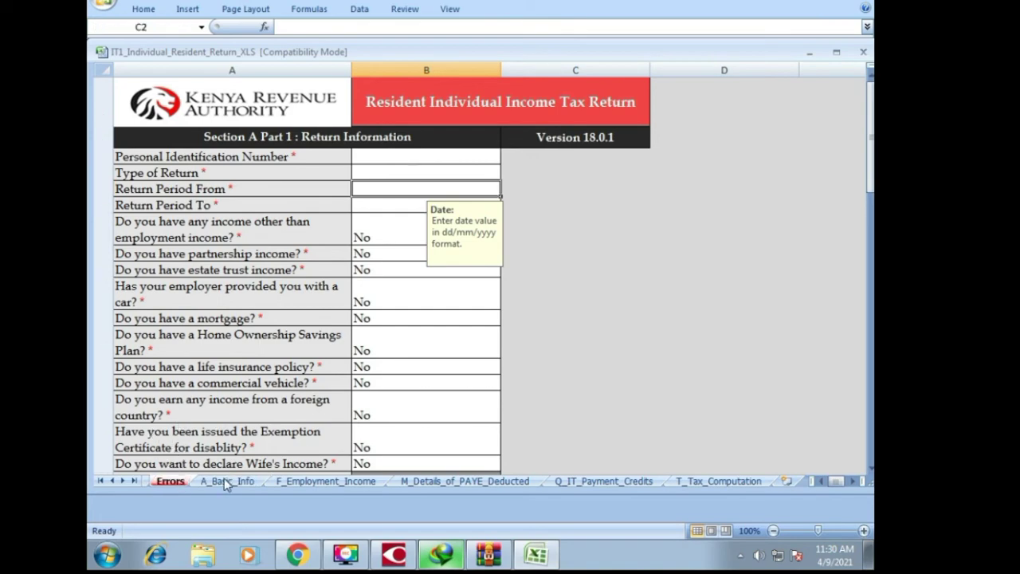
left_click(312, 484)
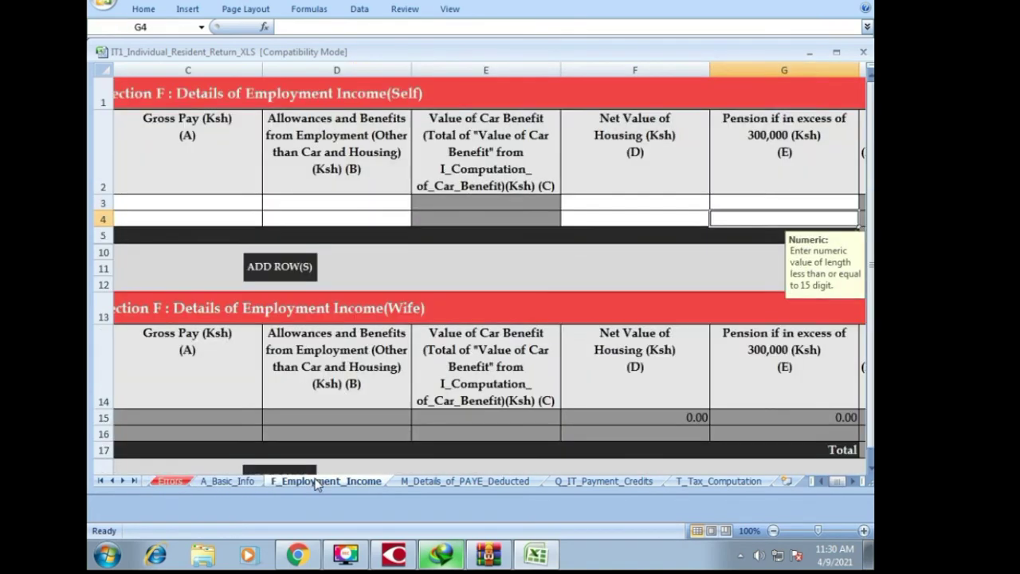
left_click(452, 483)
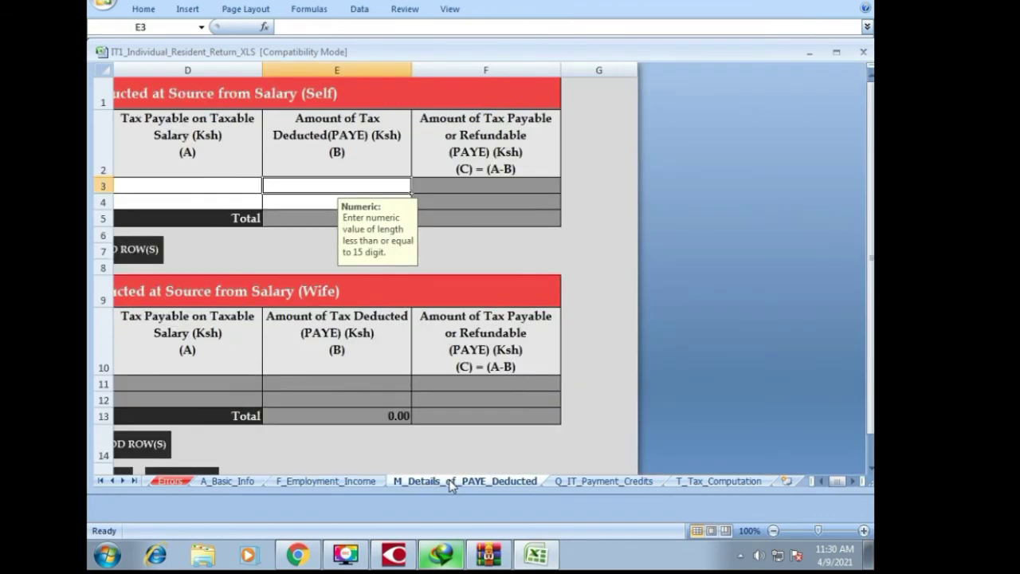
left_click(602, 482)
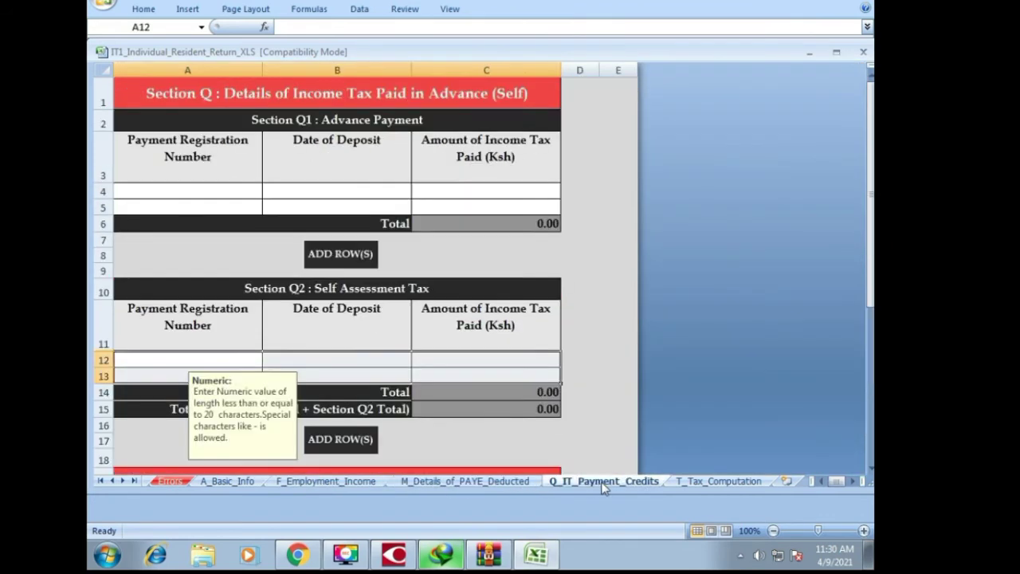
left_click(720, 482)
left_click(170, 481)
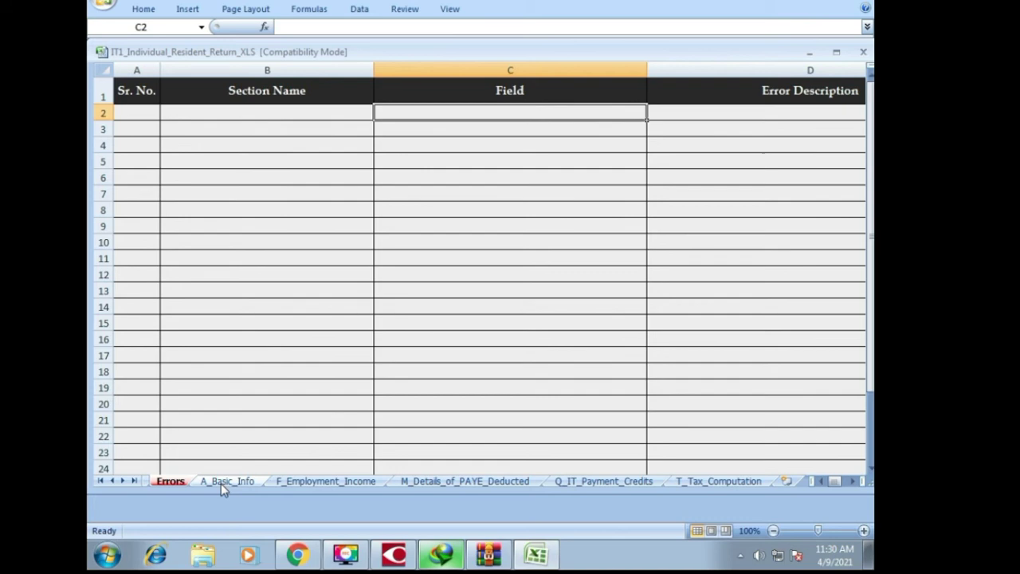
Review the return information questions on the A_Basic_Info sheet, from the Personal Identification Number down to Bank Details.
left_click(221, 483)
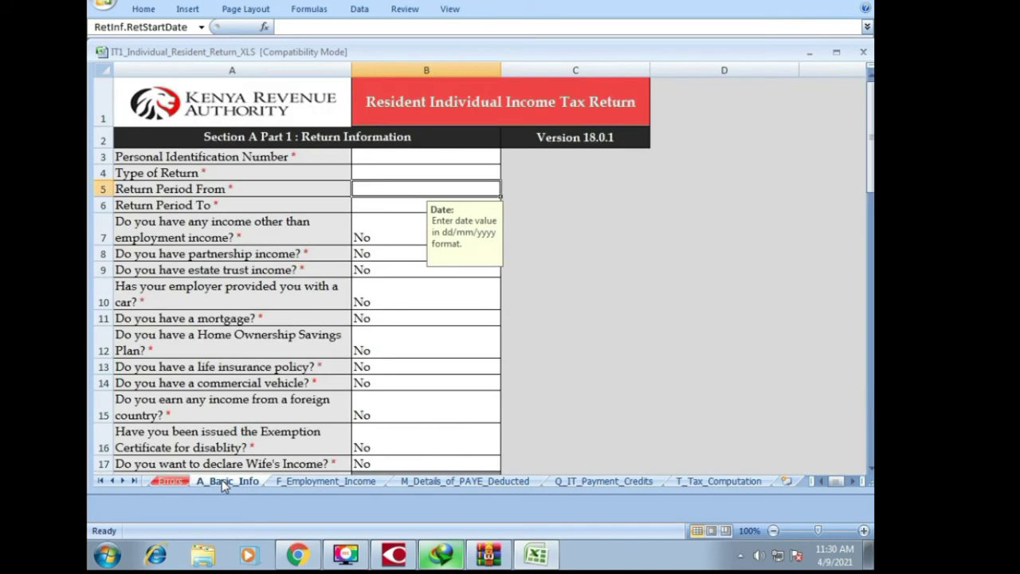
left_click(392, 157)
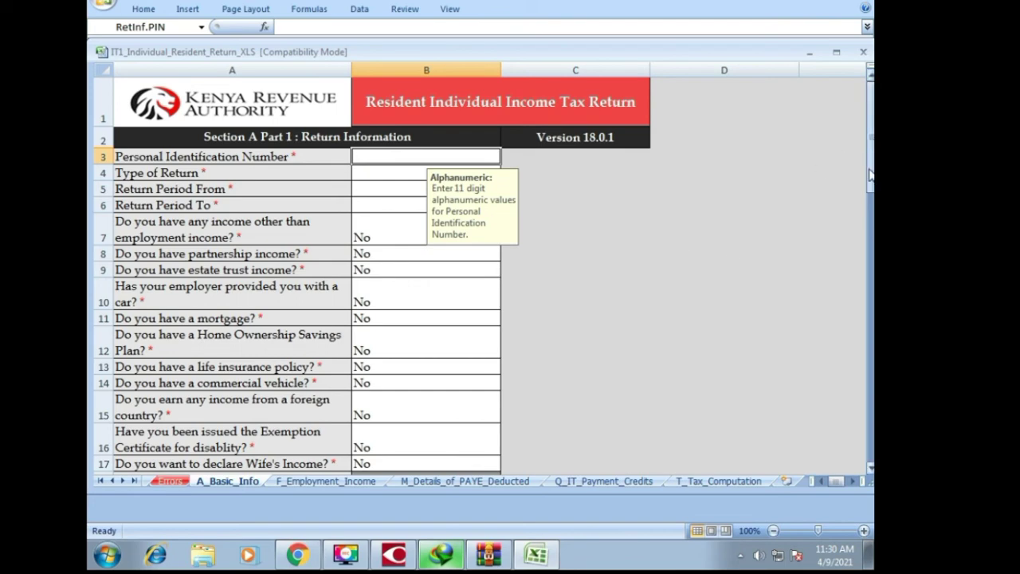
left_click_drag(872, 169, 848, 188)
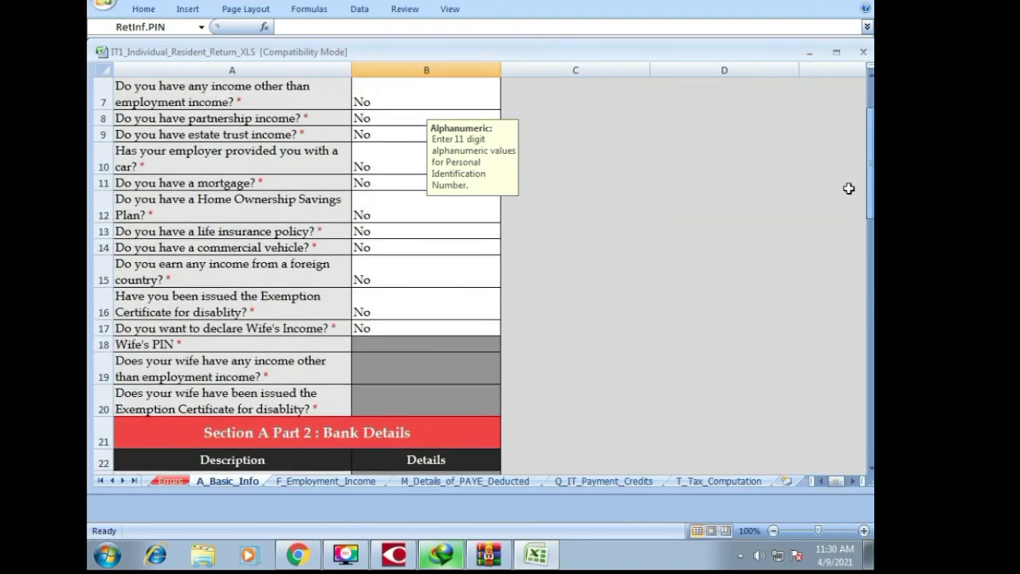
Examine the self and wife employment income sections on the F_Employment_Income sheet, including the row-adding prompt, without adding rows.
left_click(319, 481)
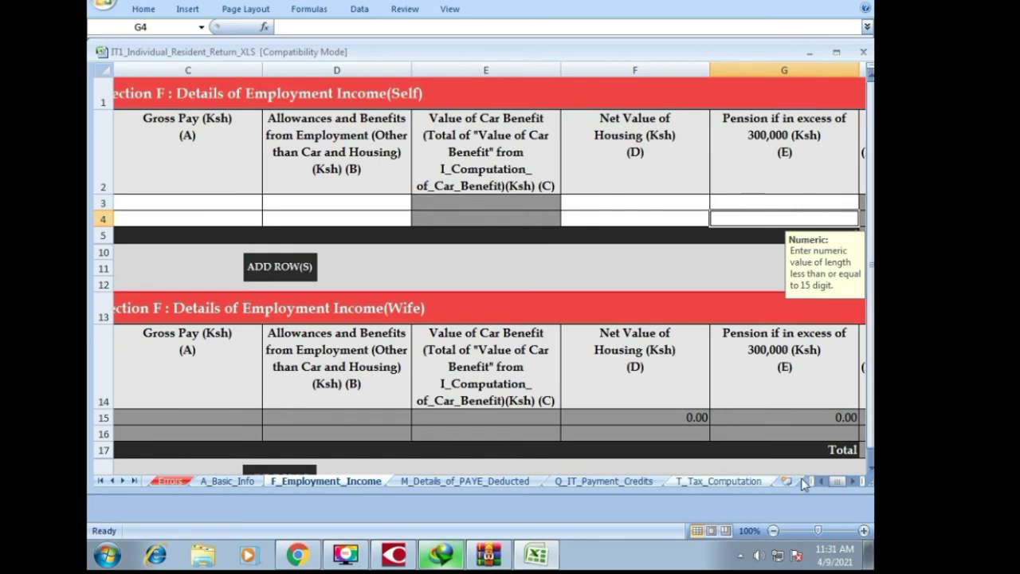
left_click_drag(835, 481, 833, 481)
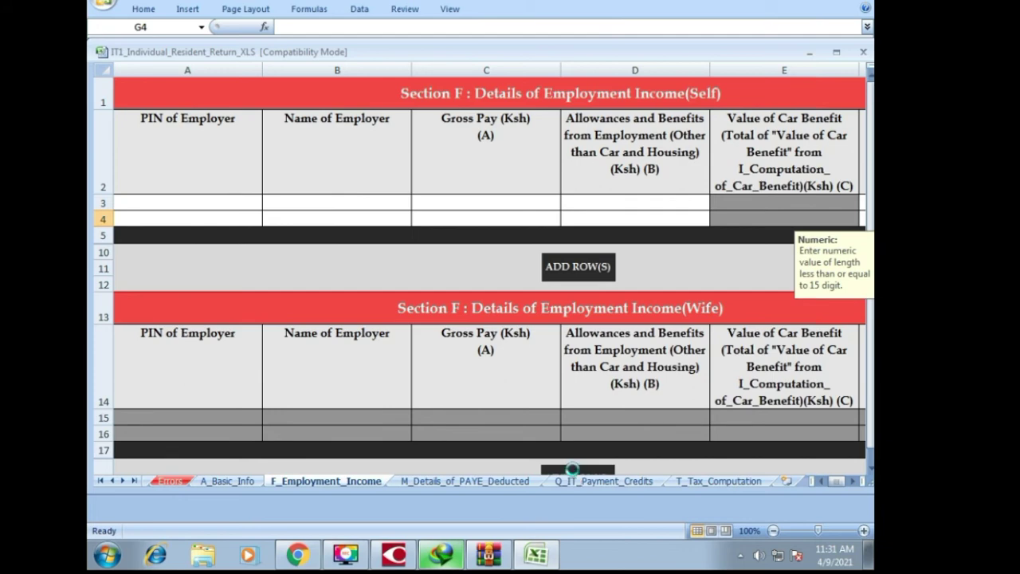
left_click(593, 474)
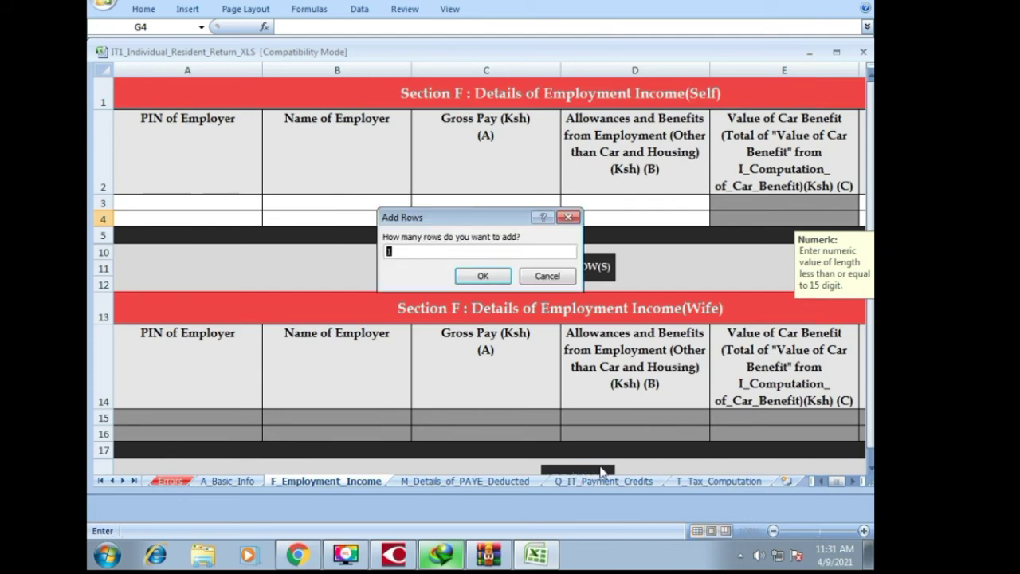
left_click(547, 276)
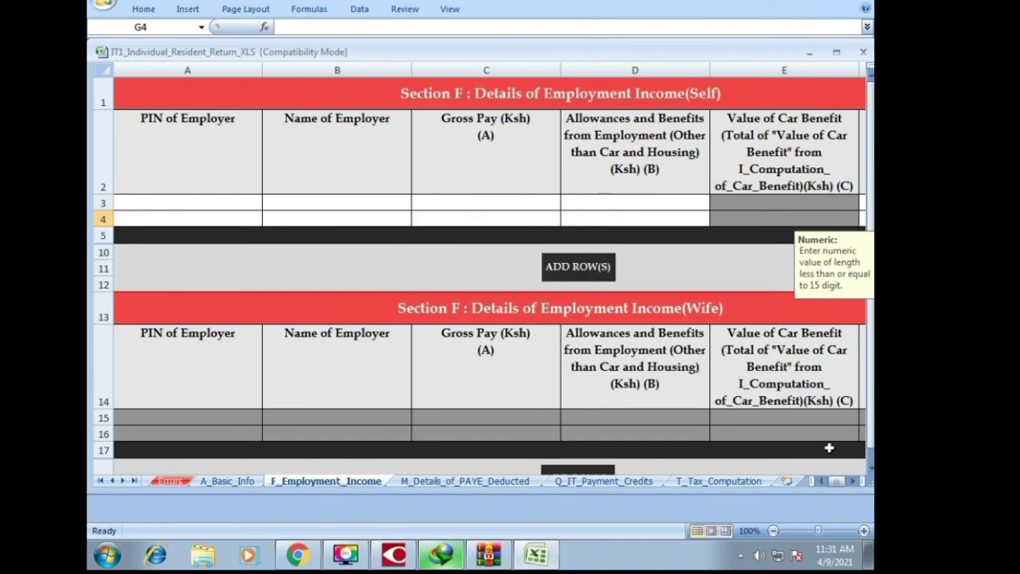
left_click(853, 482)
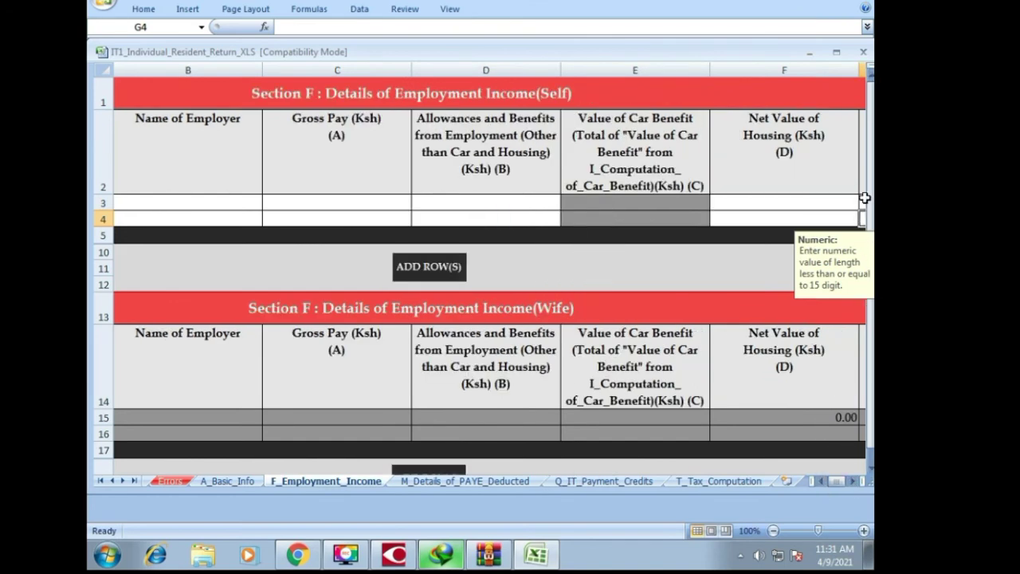
left_click(824, 483)
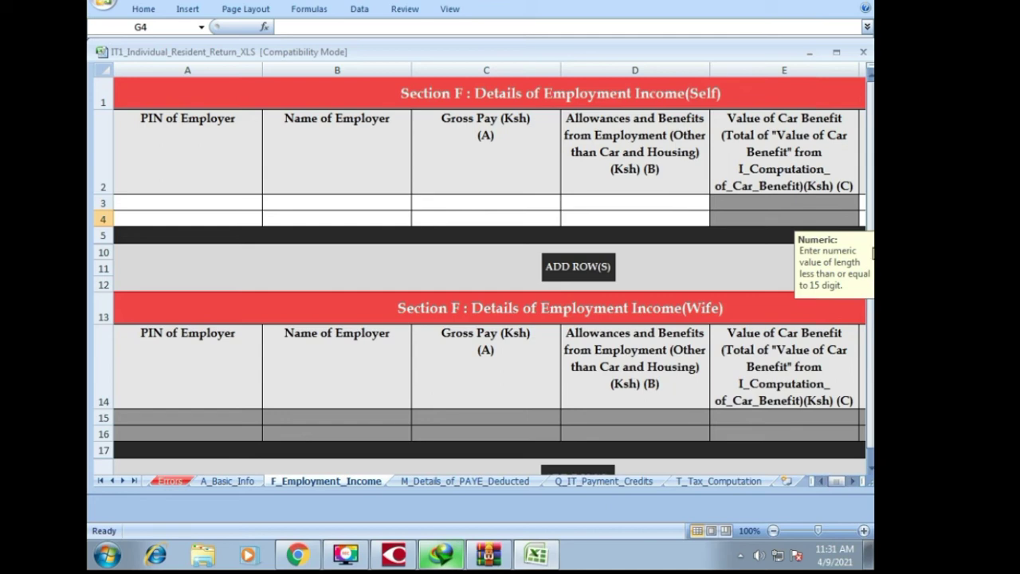
left_click_drag(872, 225, 871, 240)
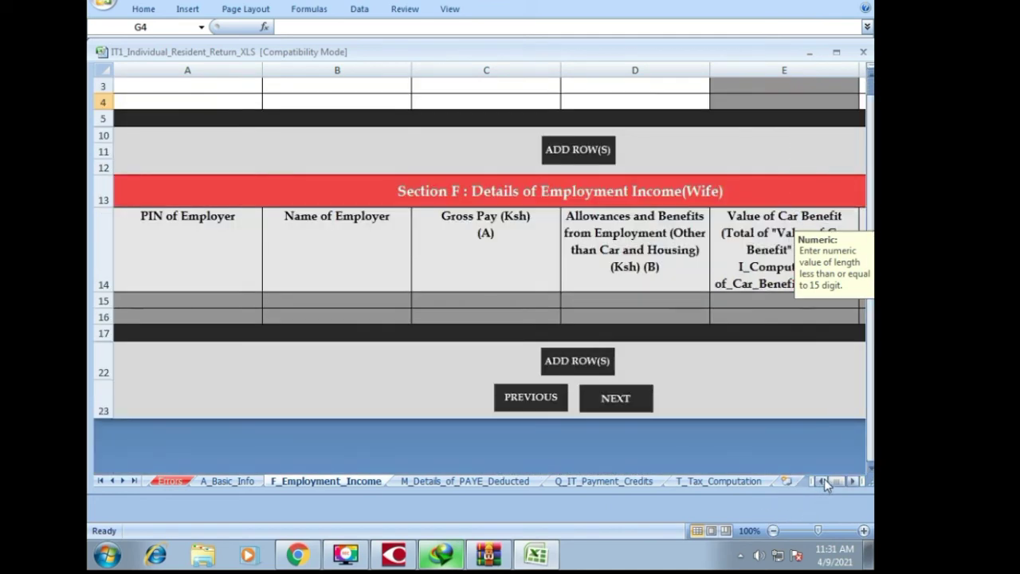
left_click(849, 481)
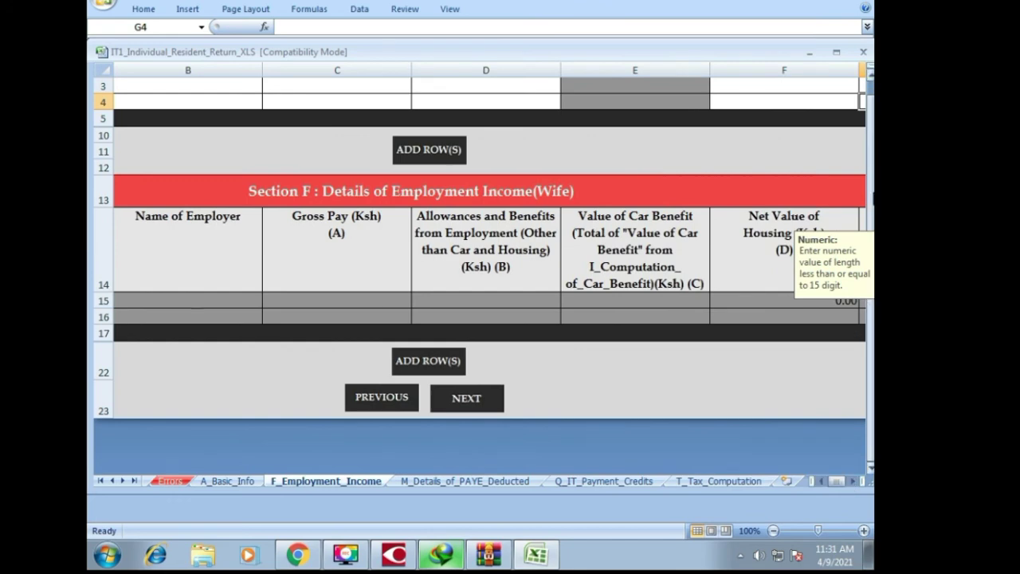
left_click_drag(870, 199, 870, 188)
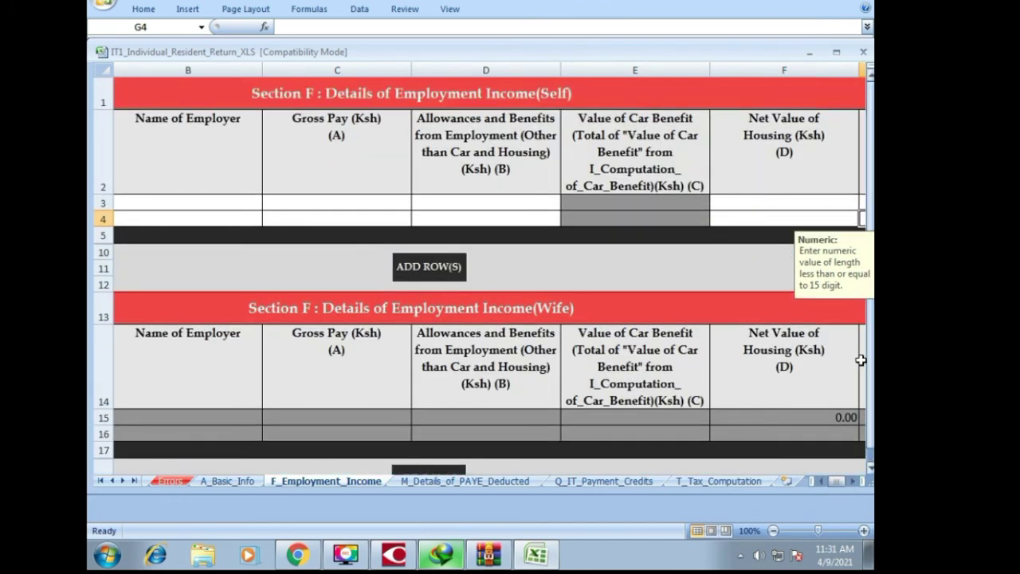
left_click(851, 482)
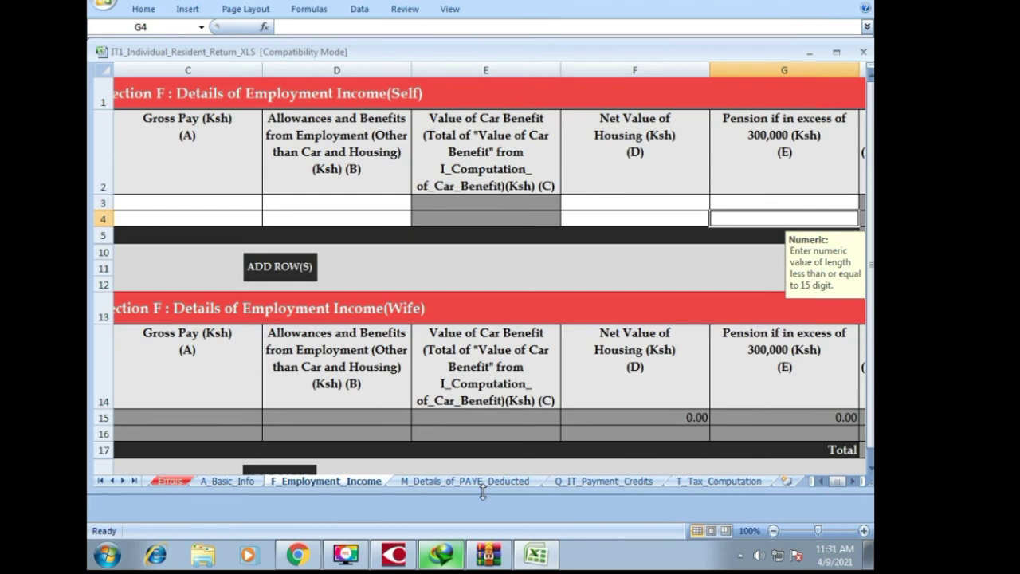
left_click(868, 462)
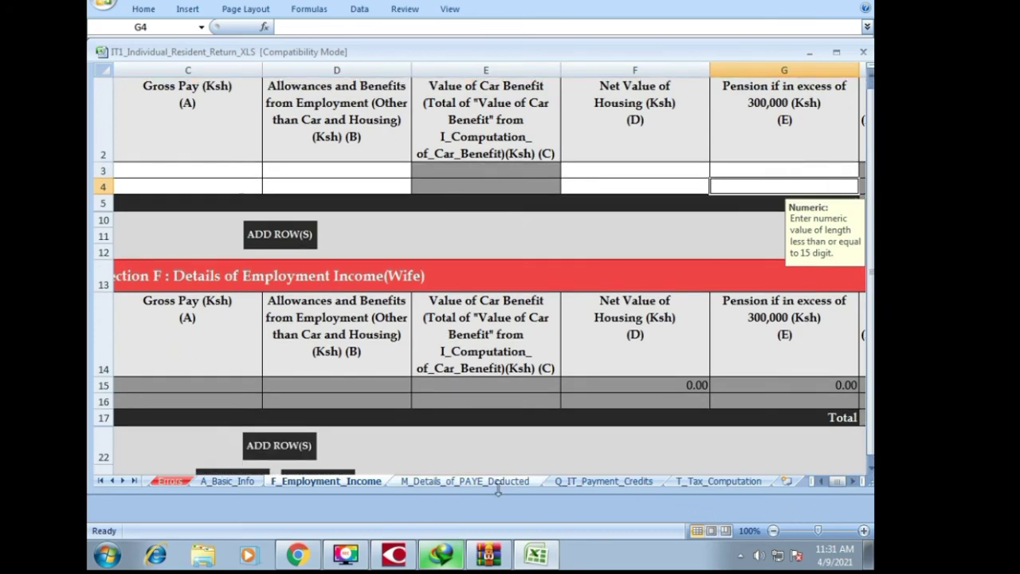
Examine the PAYE deduction columns, the income tax payment credits and the Section T tax computation on their sheets.
left_click(452, 483)
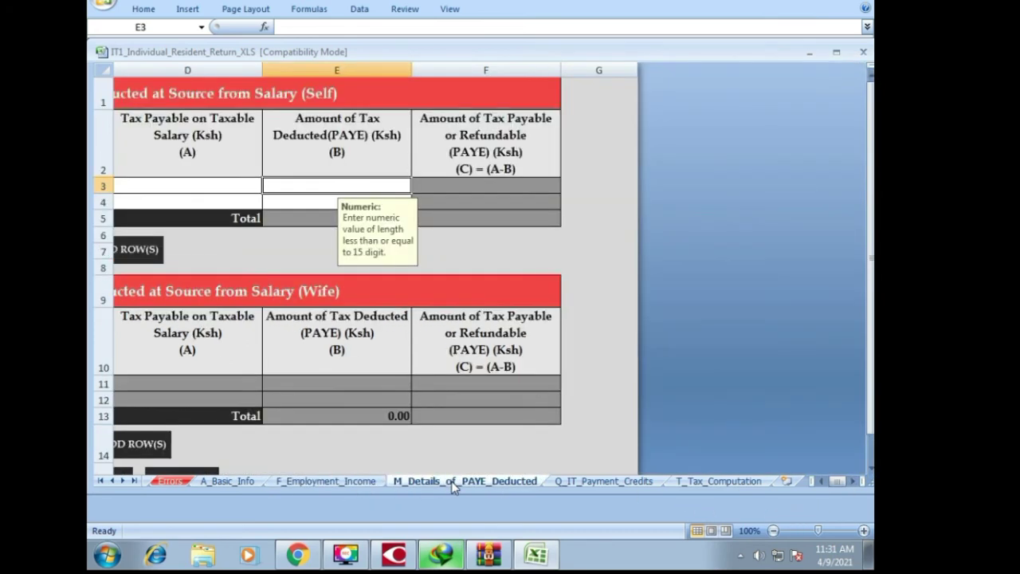
left_click(838, 483)
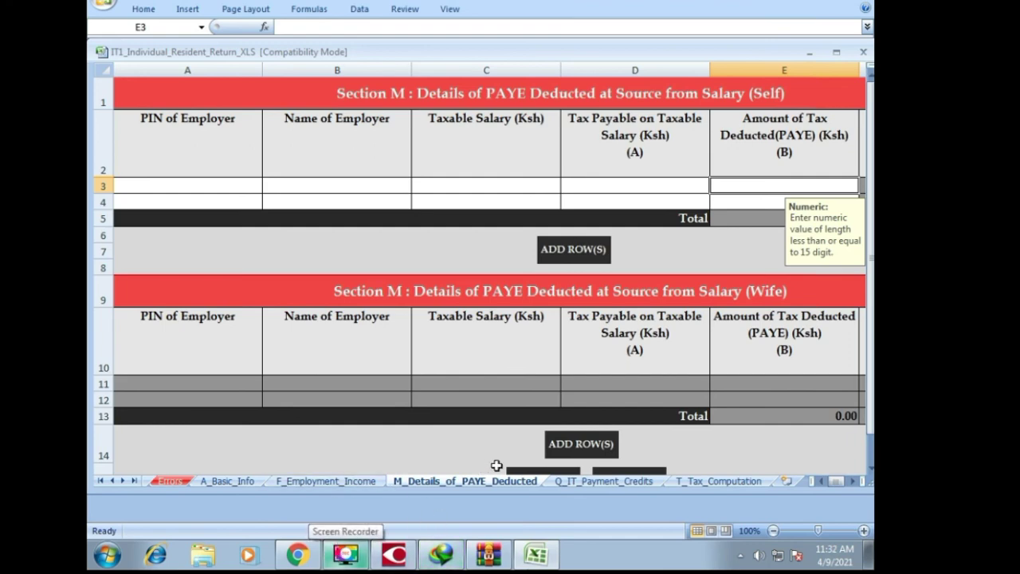
left_click(619, 482)
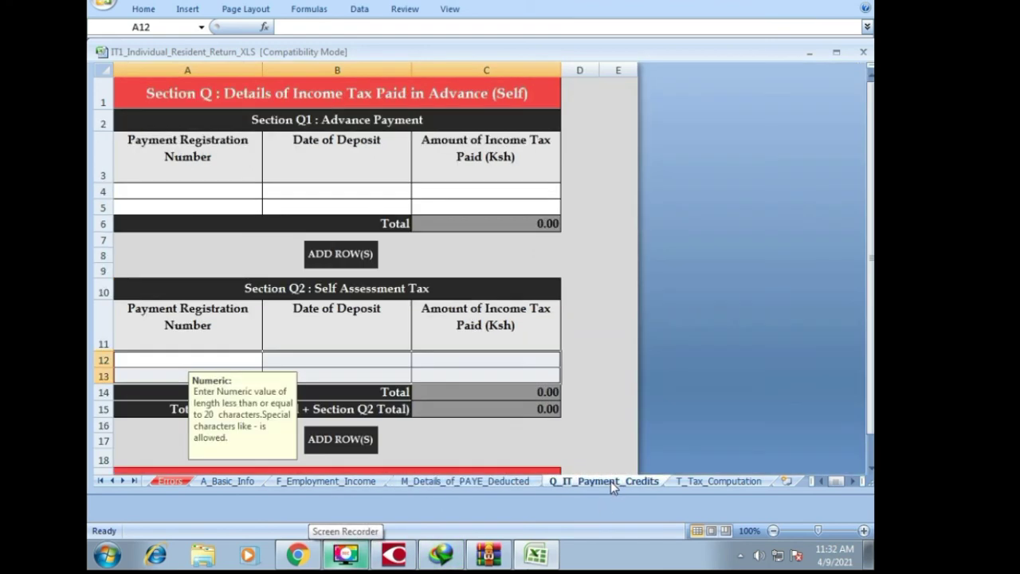
left_click(715, 481)
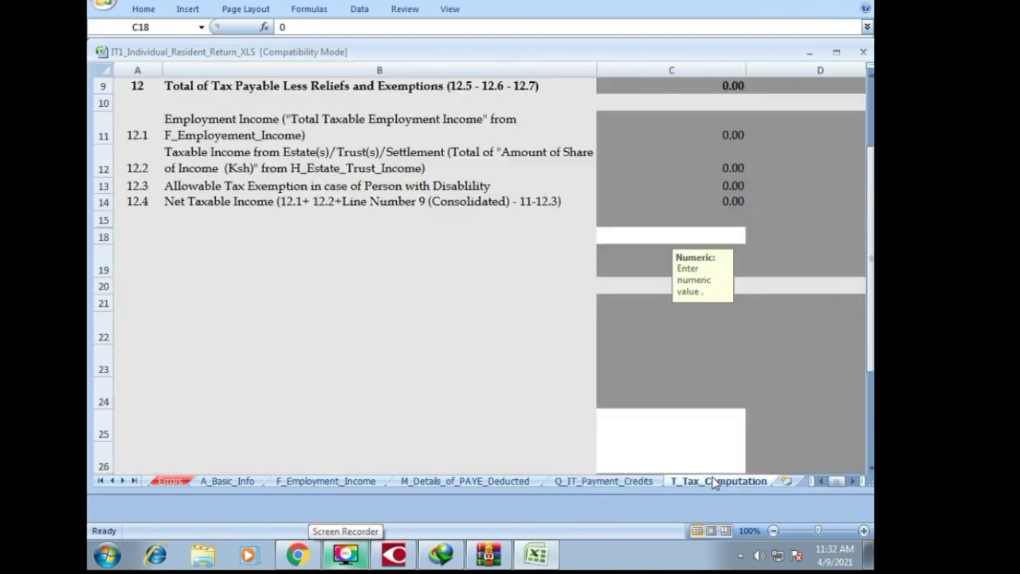
left_click_drag(869, 282, 857, 169)
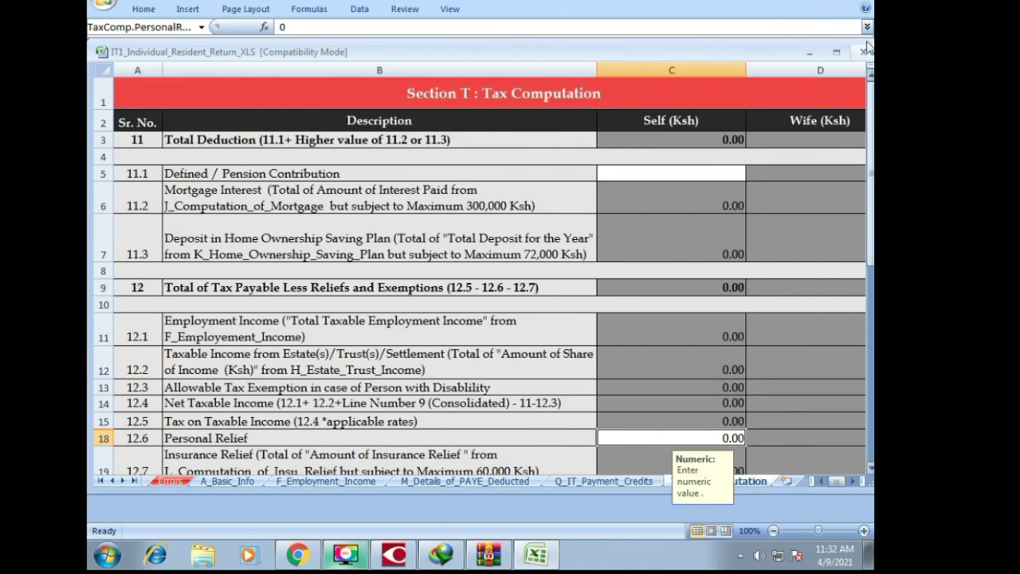
Close the IT1_Individual_Resident_Return_XLS workbook and save its changes.
left_click(862, 3)
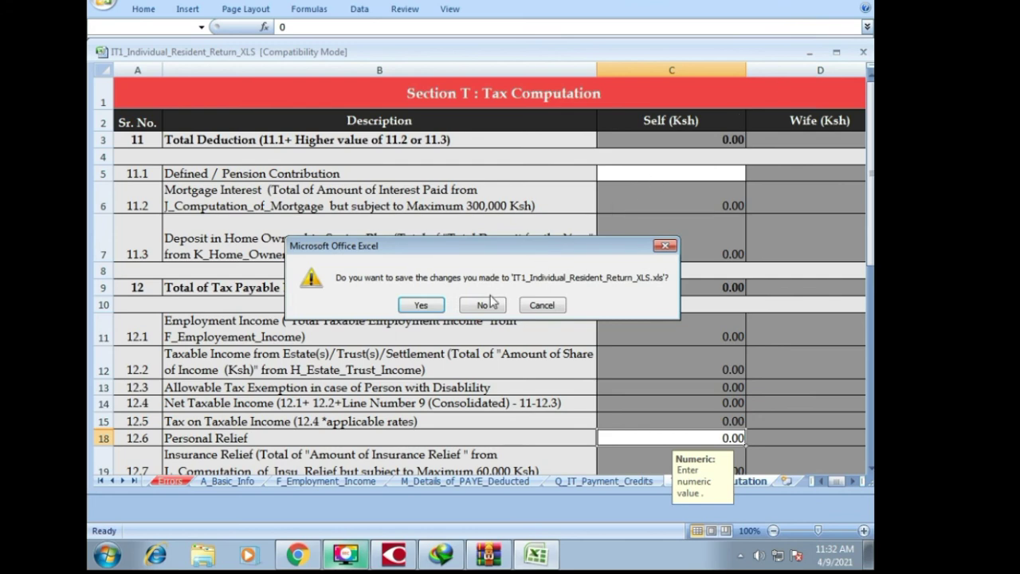
left_click(432, 308)
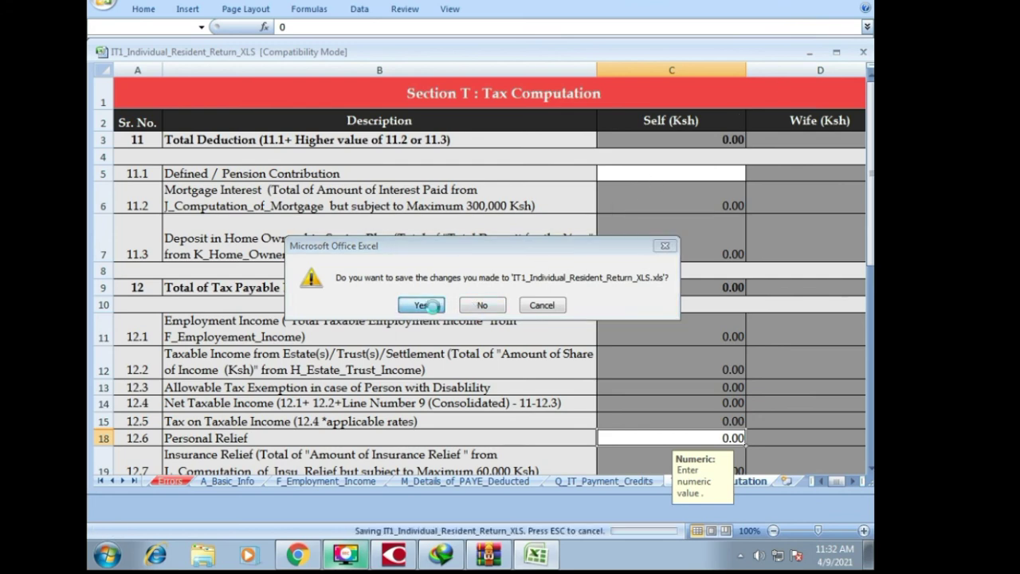